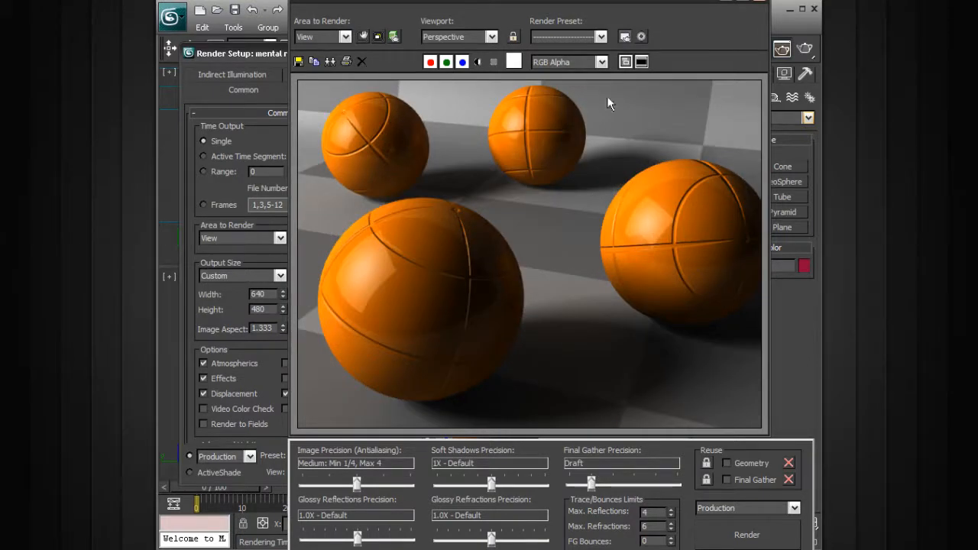
Step: Render the Perspective view again from the Rendered Frame Window and close the render windows
drag(564, 0, 555, 0)
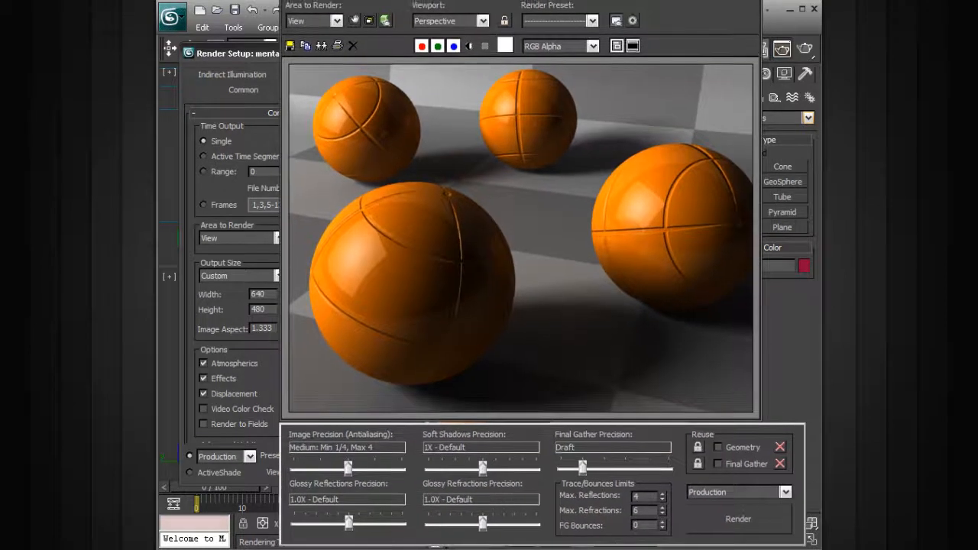
click(739, 522)
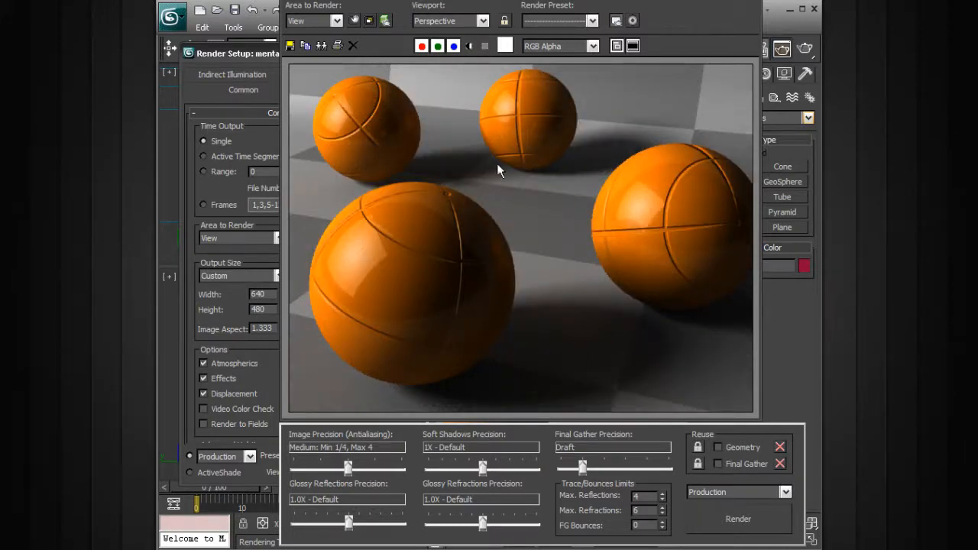
click(752, 0)
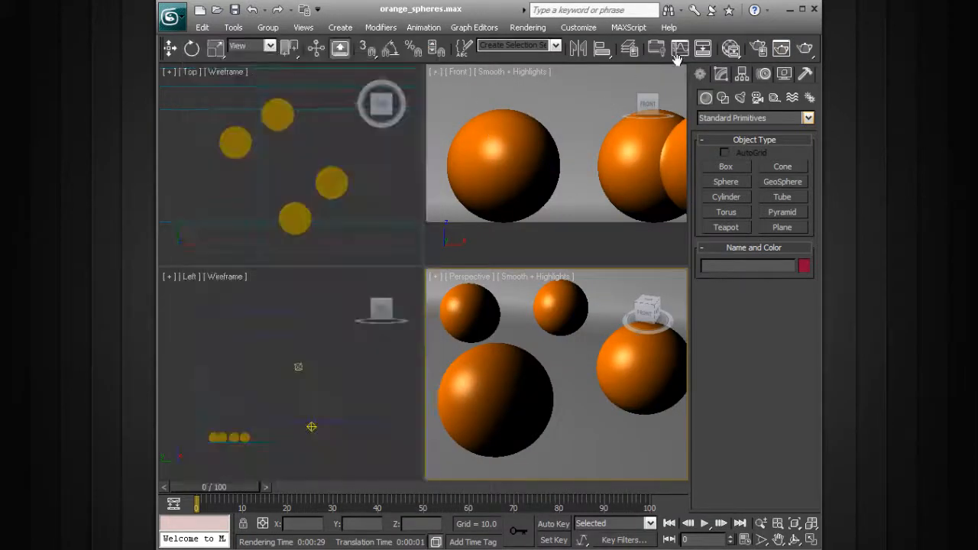
Step: Reopen the Rendered Frame Window to review the last render of the orange spheres, and close it again
click(781, 50)
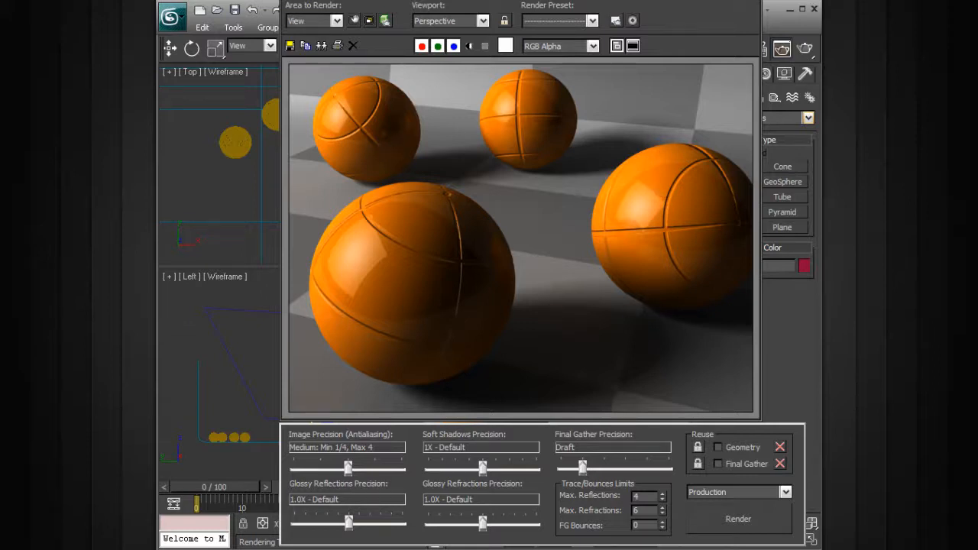
click(781, 48)
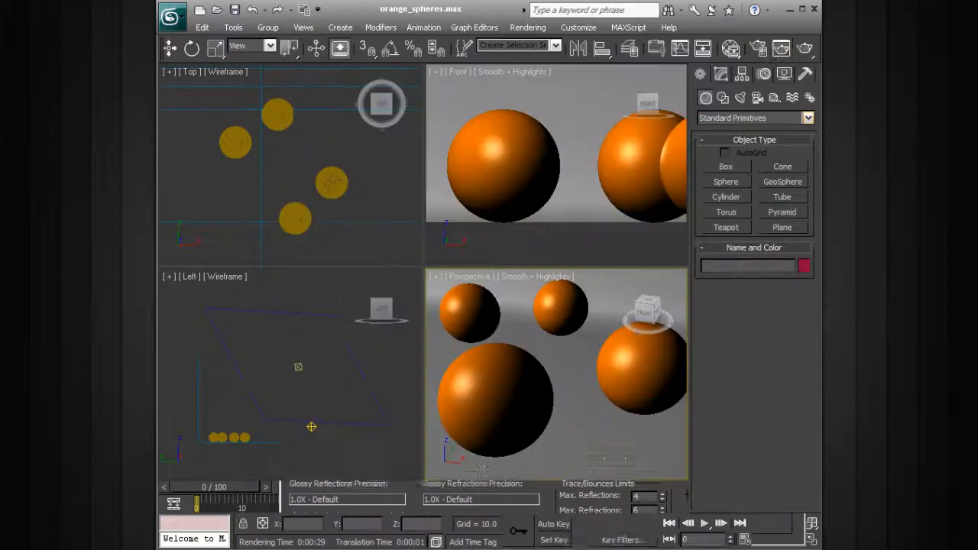
click(781, 49)
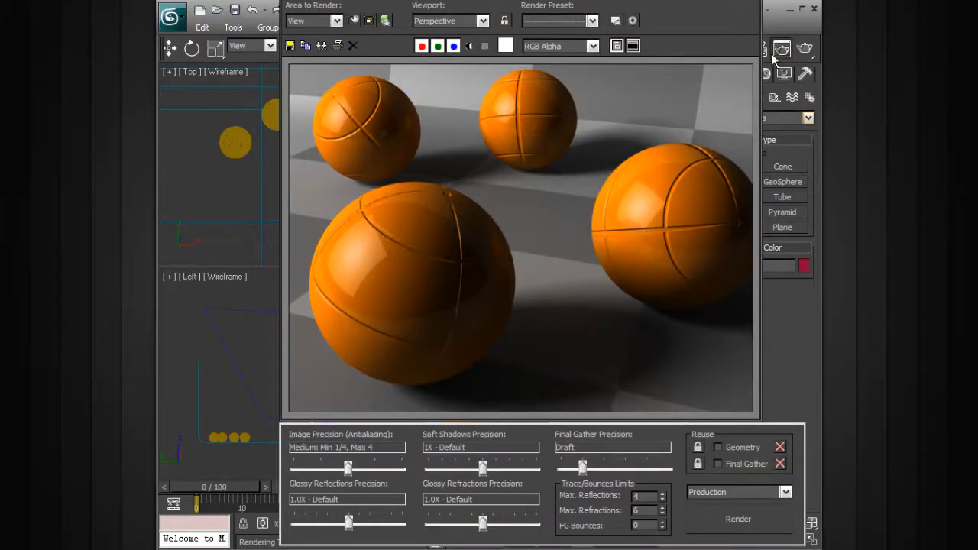
drag(621, 3, 616, 0)
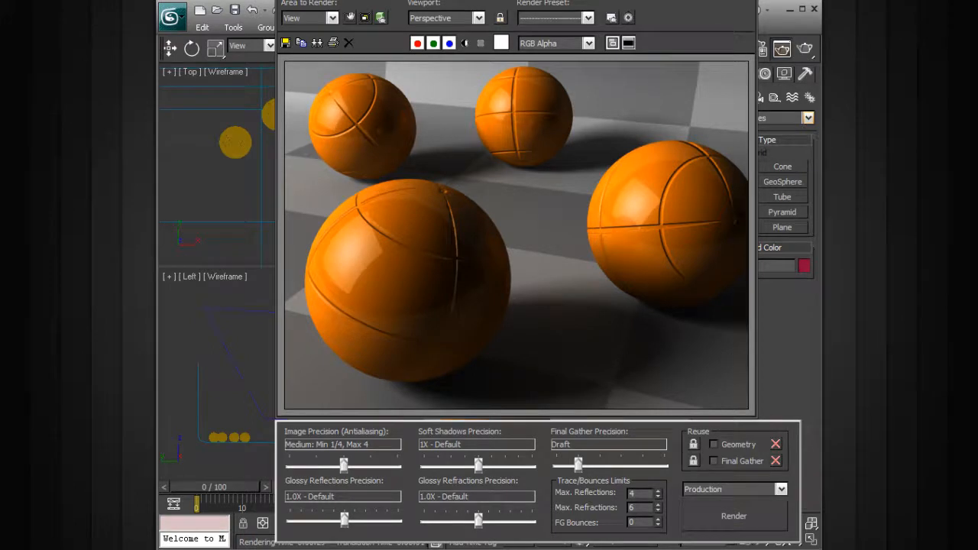
click(746, 1)
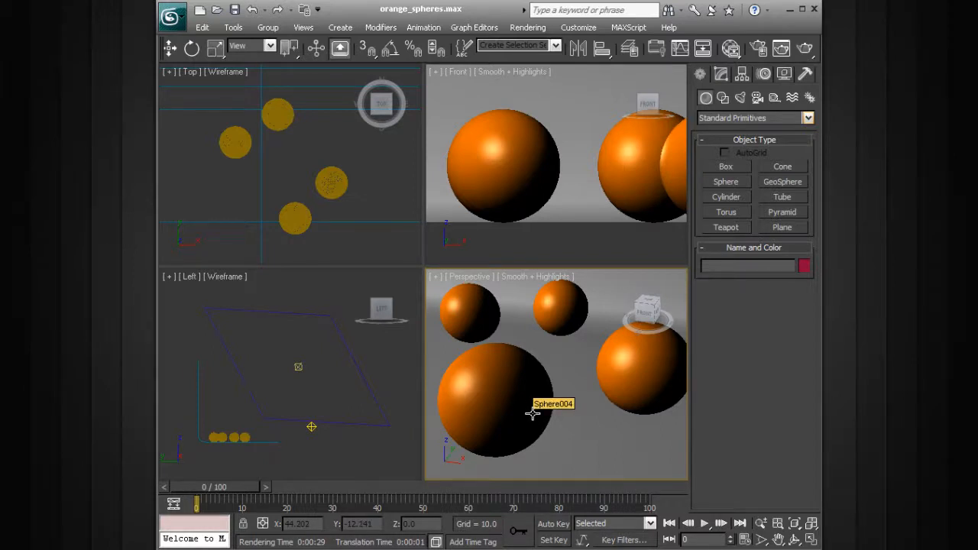
Step: Render the active Perspective viewport directly, without going through the render settings
key(shift+q)
click(530, 27)
click(530, 28)
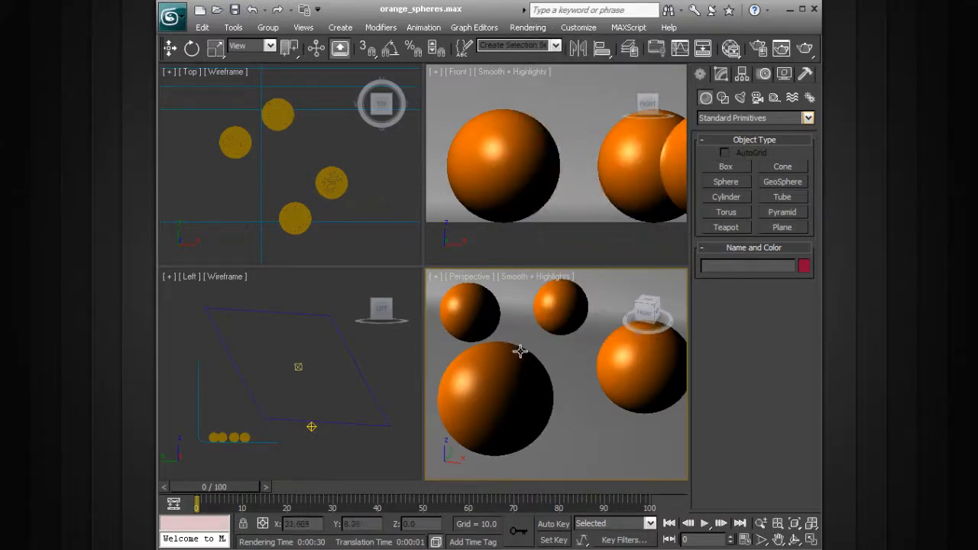
Step: In the reopened Rendered Frame Window, set the area to render to Region and fit a smaller region around the front-right sphere's underside
click(781, 49)
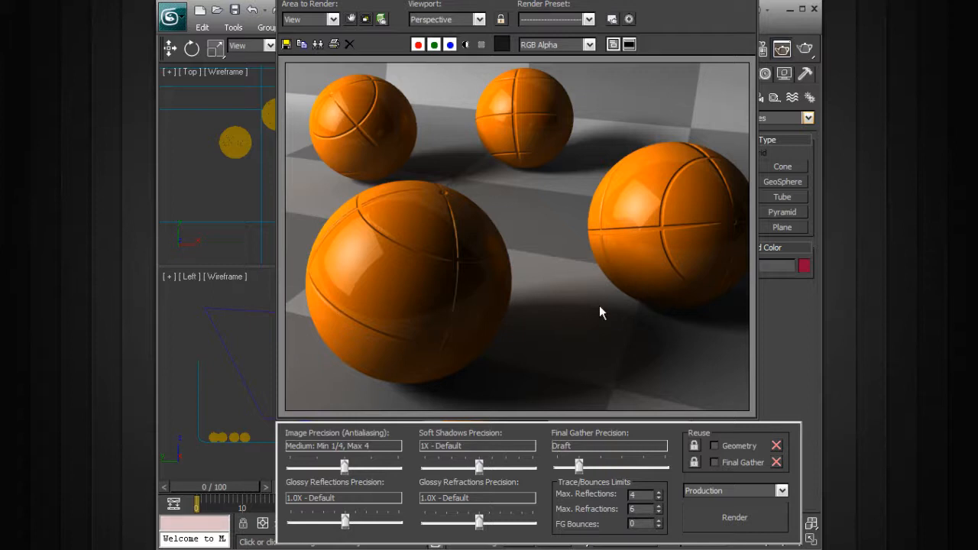
click(330, 19)
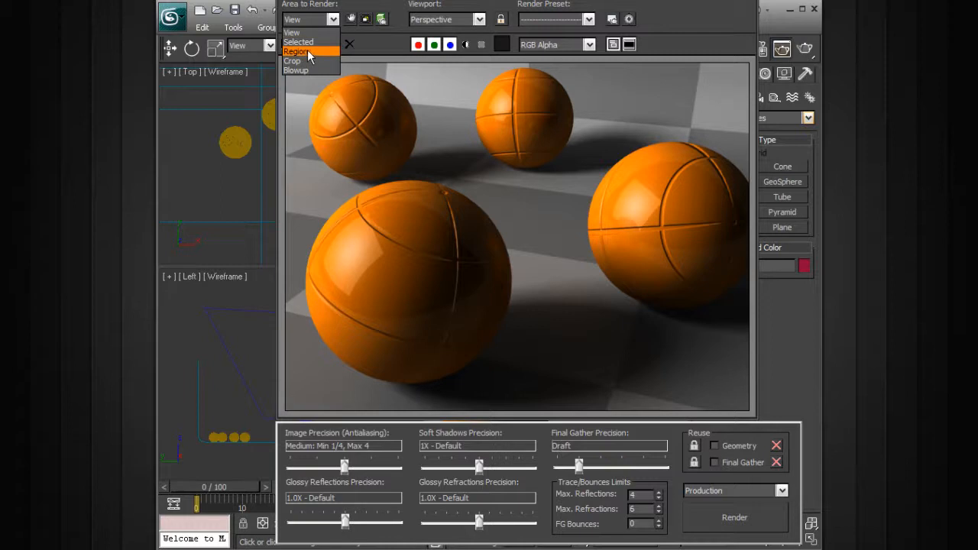
click(317, 53)
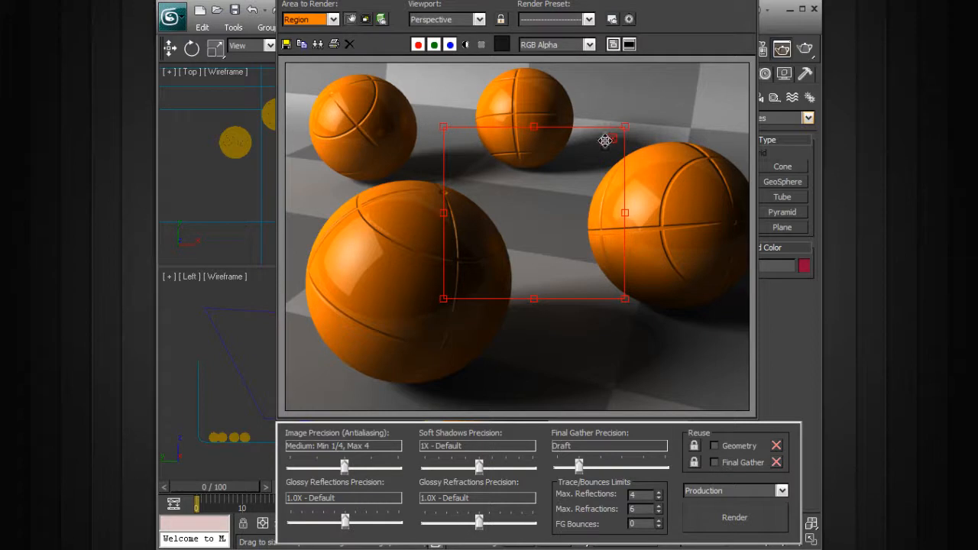
drag(439, 123, 531, 203)
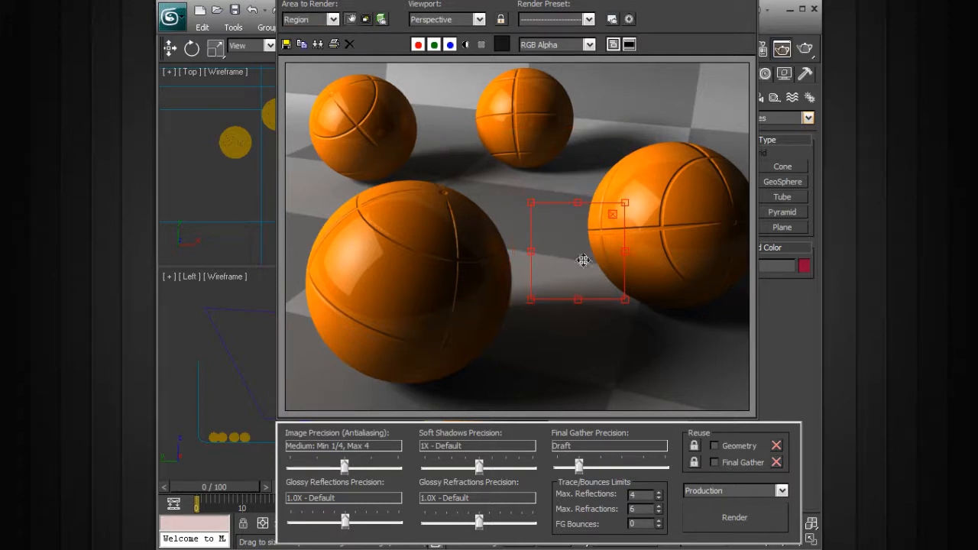
drag(578, 245, 660, 290)
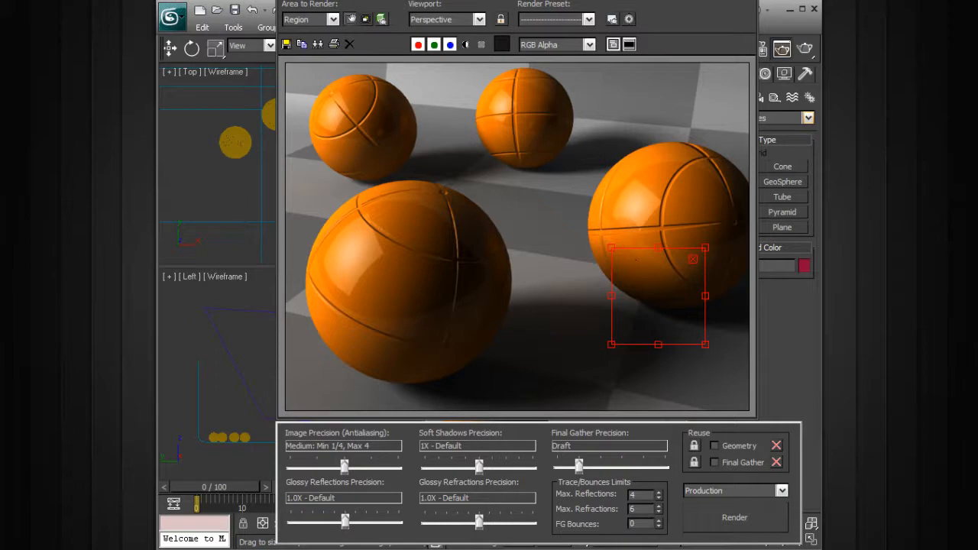
Step: Shift the render region to the lower-left edge of the front-right sphere in the Perspective viewport and render it
drag(650, 0, 373, 6)
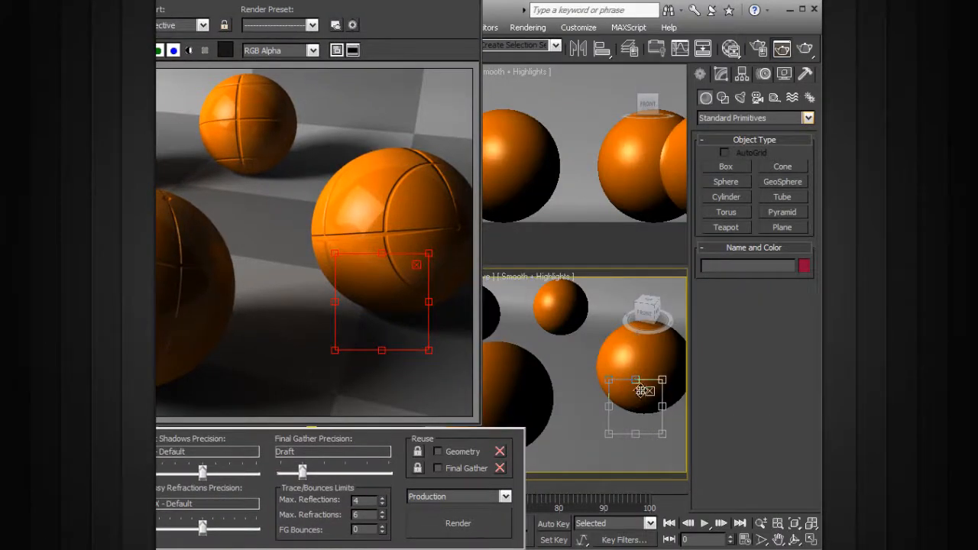
mouse_move(628, 404)
mouse_down()
mouse_move(583, 361)
mouse_move(565, 325)
mouse_move(535, 378)
mouse_move(619, 398)
mouse_move(611, 406)
mouse_up()
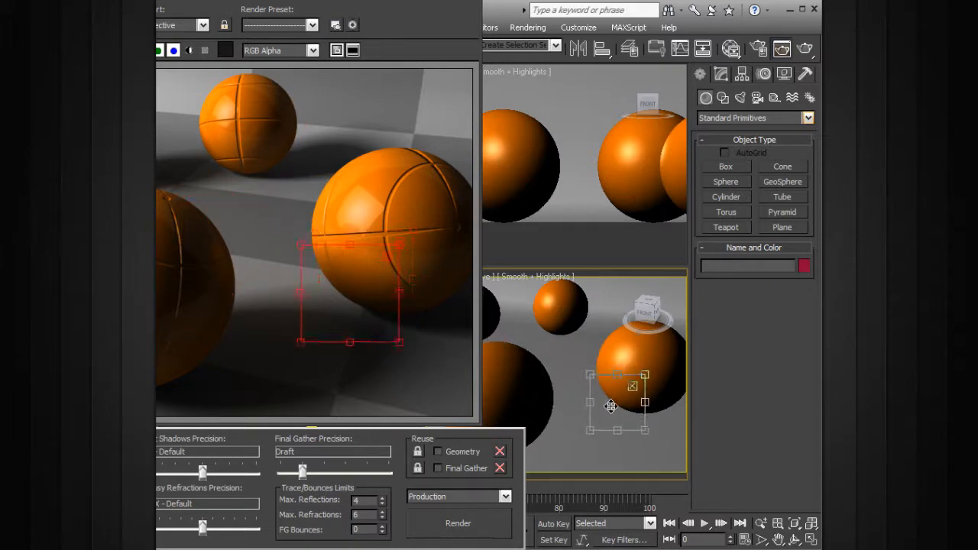
drag(314, 1, 486, 6)
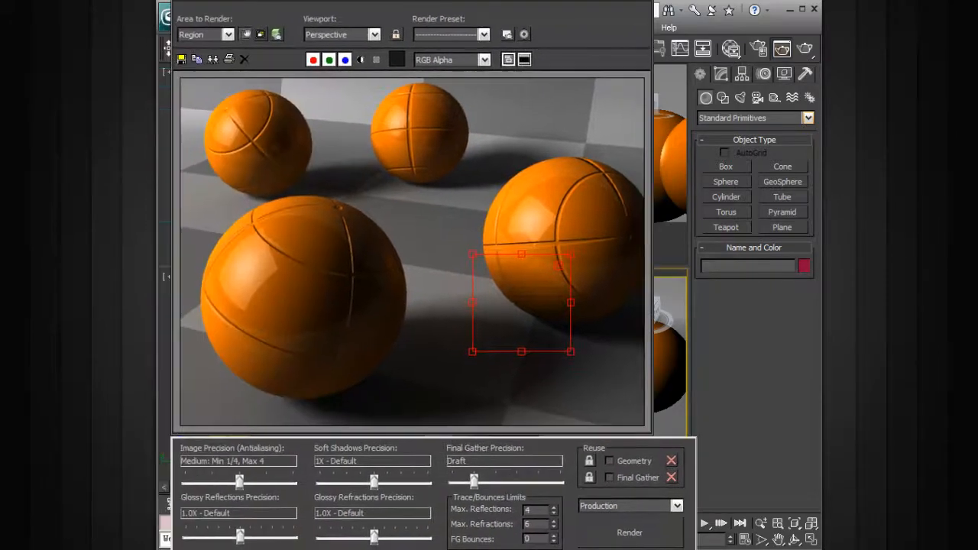
click(638, 534)
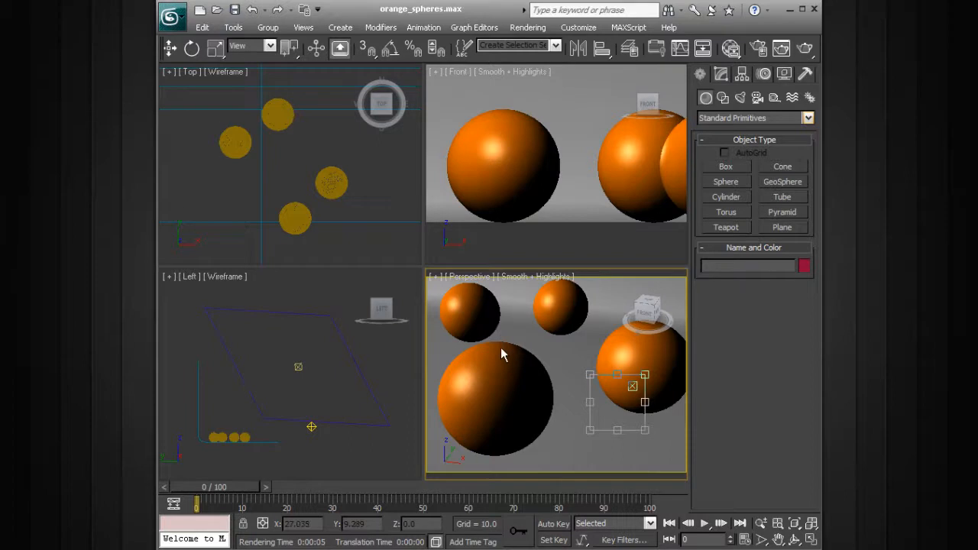
Step: Leave region editing, select the front-right sphere in the Perspective viewport and quick-render the region again
click(502, 350)
click(603, 359)
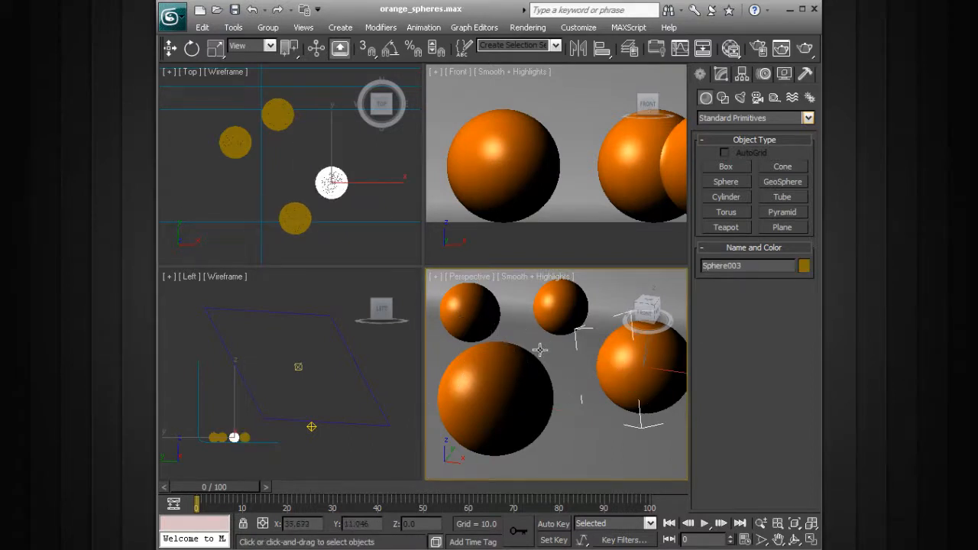
key(shift+q)
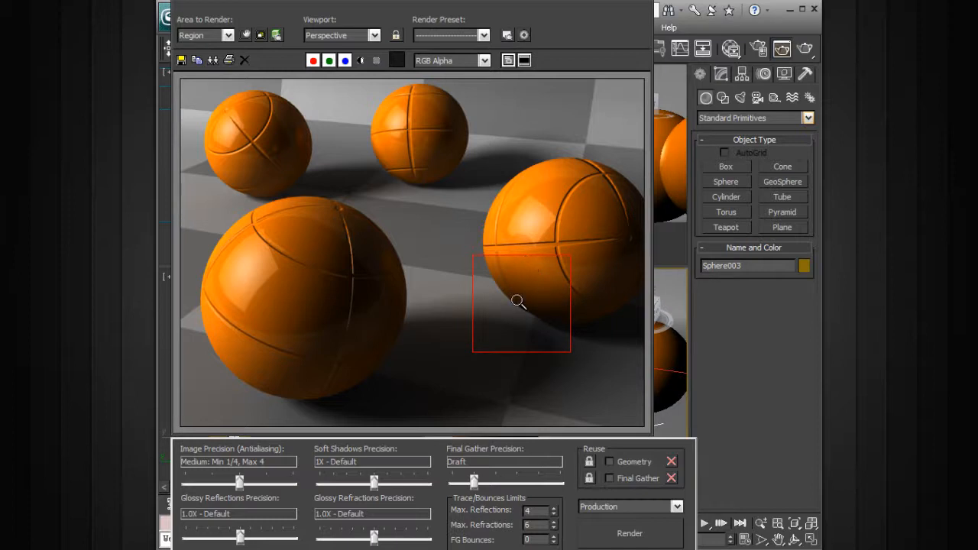
Step: Edit the render region to move it over the lower part of the back-right sphere, and render that region
click(246, 36)
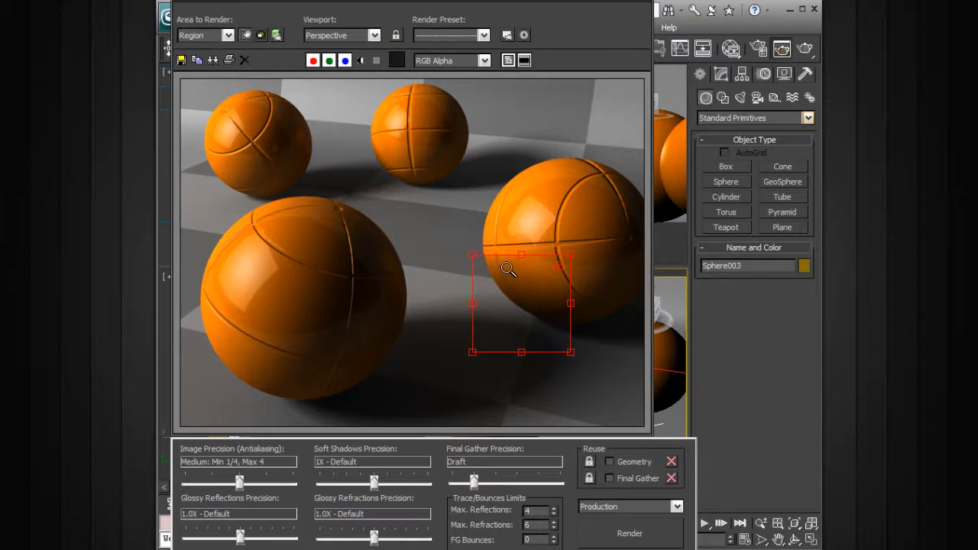
drag(503, 273, 399, 156)
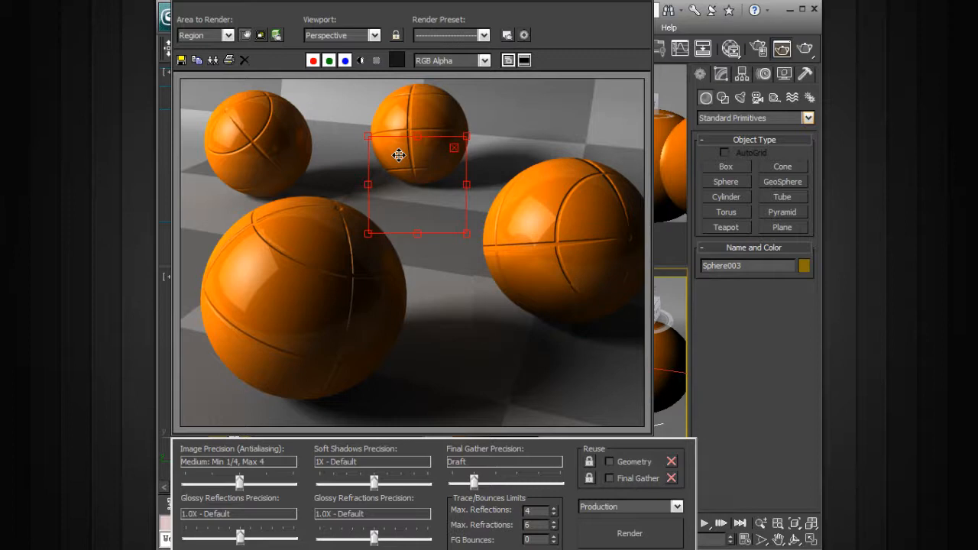
click(620, 532)
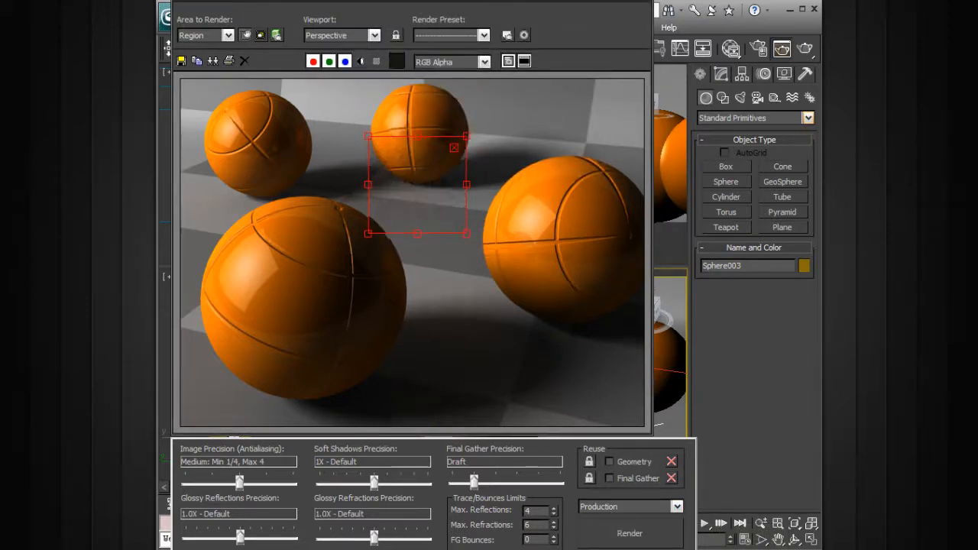
Step: Set the area to render to View and render the whole Perspective view
click(227, 36)
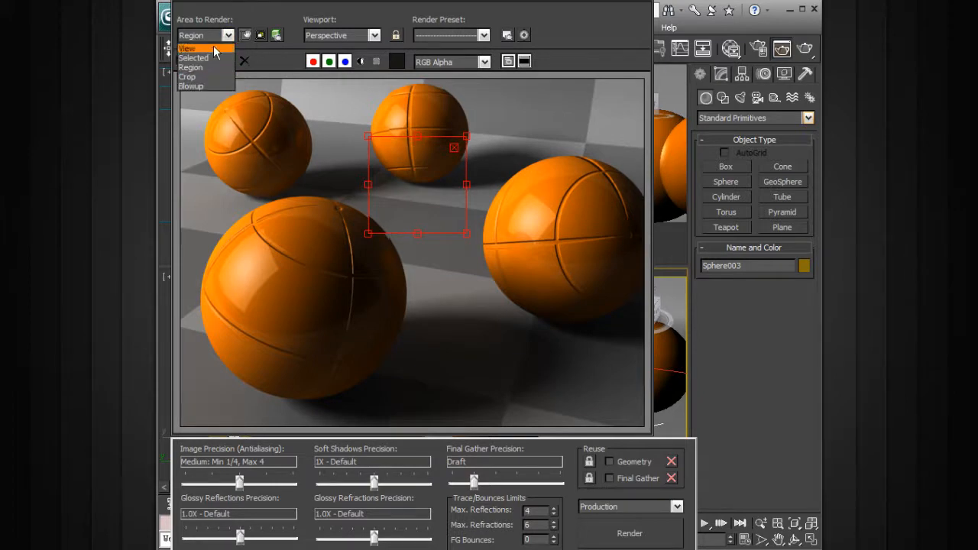
click(211, 49)
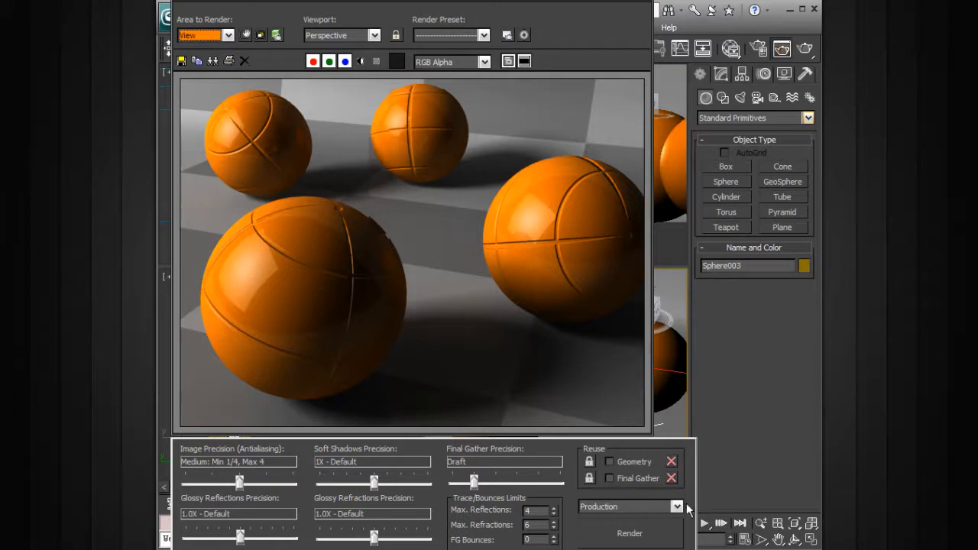
click(644, 534)
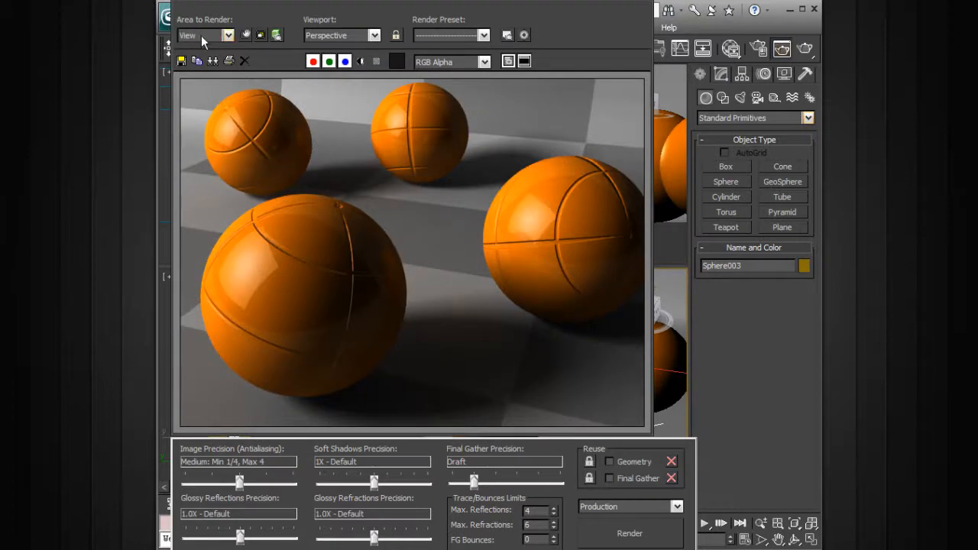
click(227, 36)
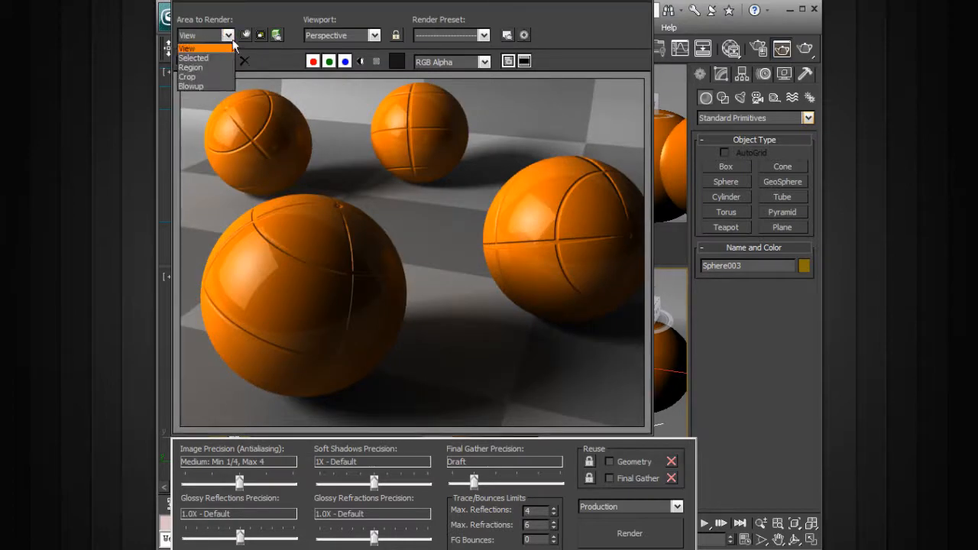
click(295, 34)
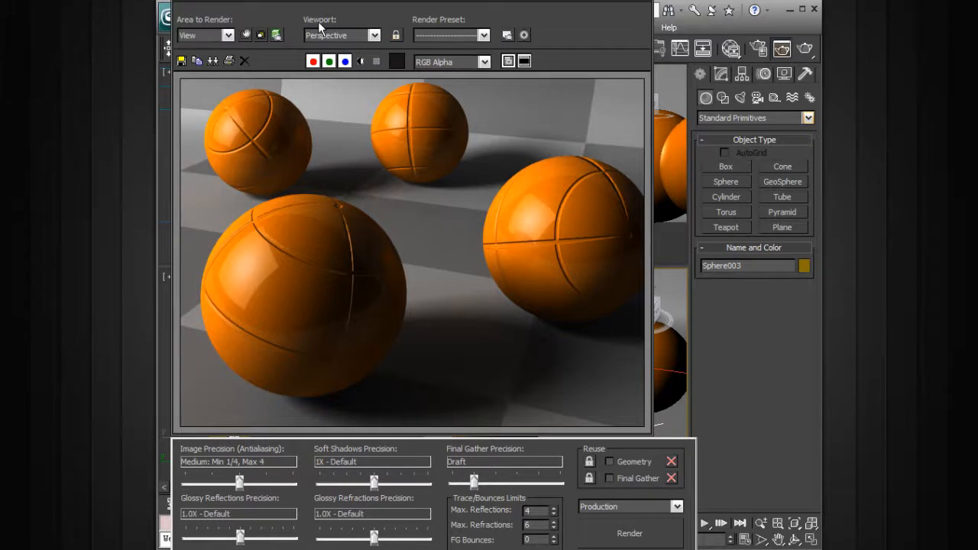
Step: Switch the viewport to render to Top and render it
click(373, 35)
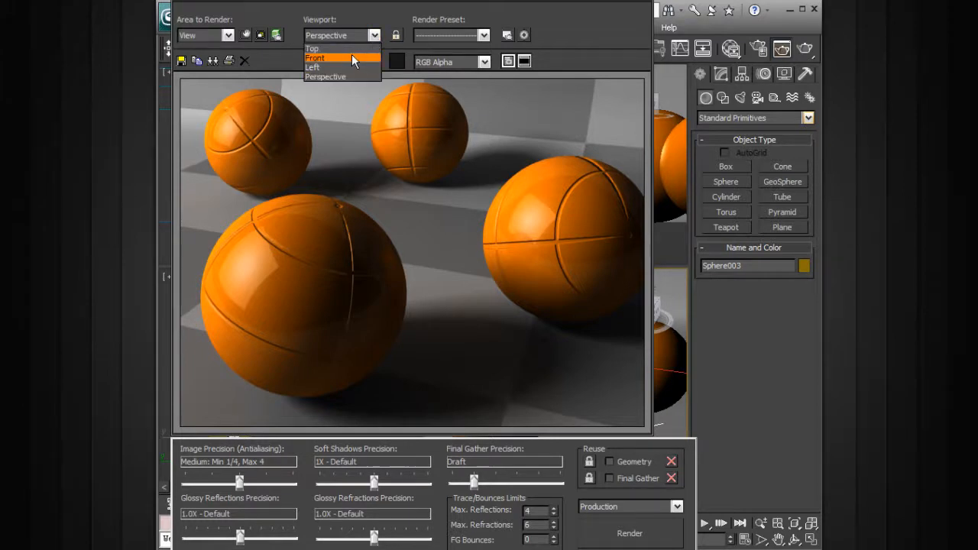
click(331, 47)
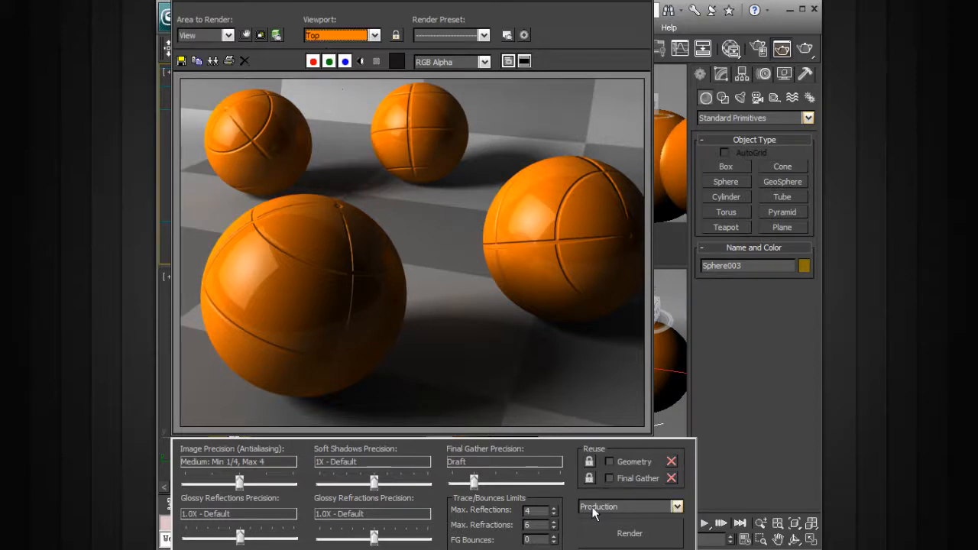
click(623, 533)
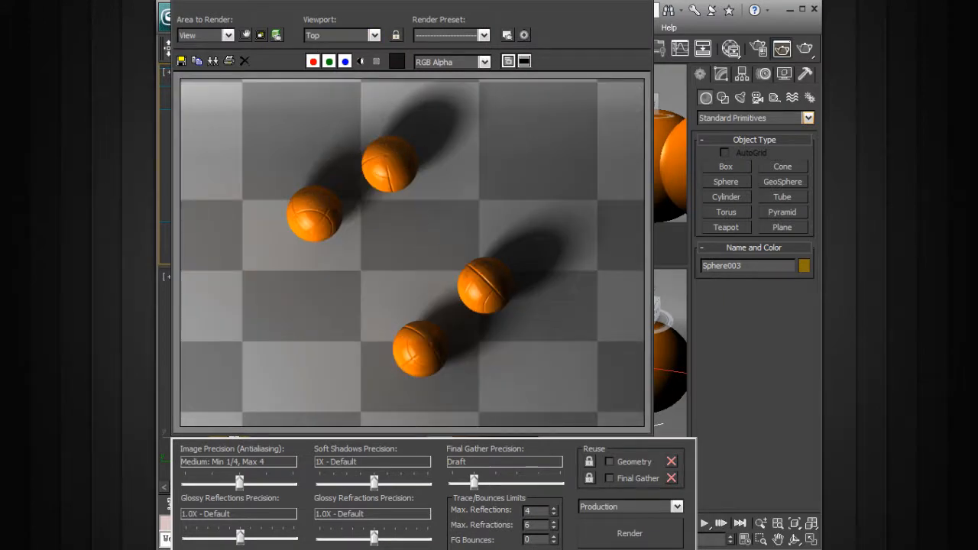
Step: Close the Rendered Frame Window, make the Front viewport active and quick-render it
click(641, 1)
right_click(589, 183)
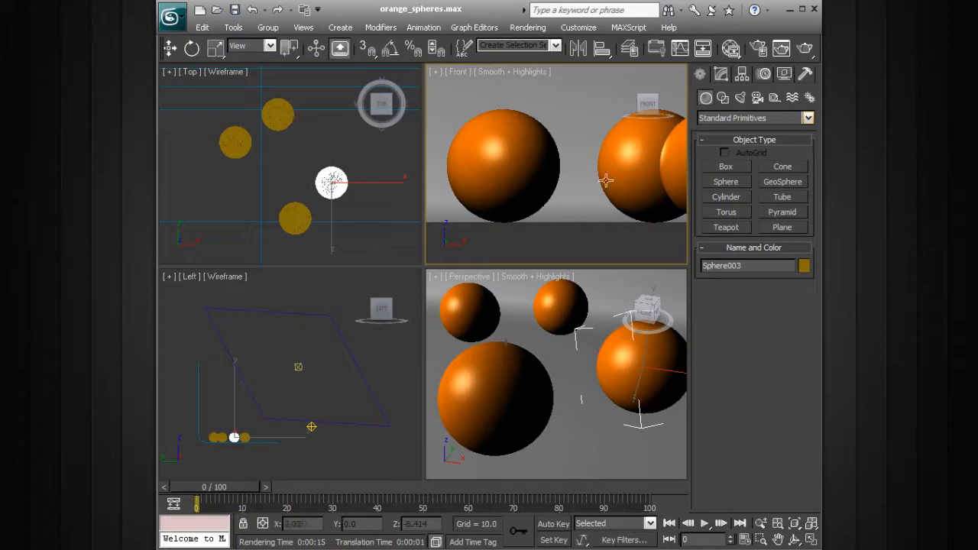
key(shift+q)
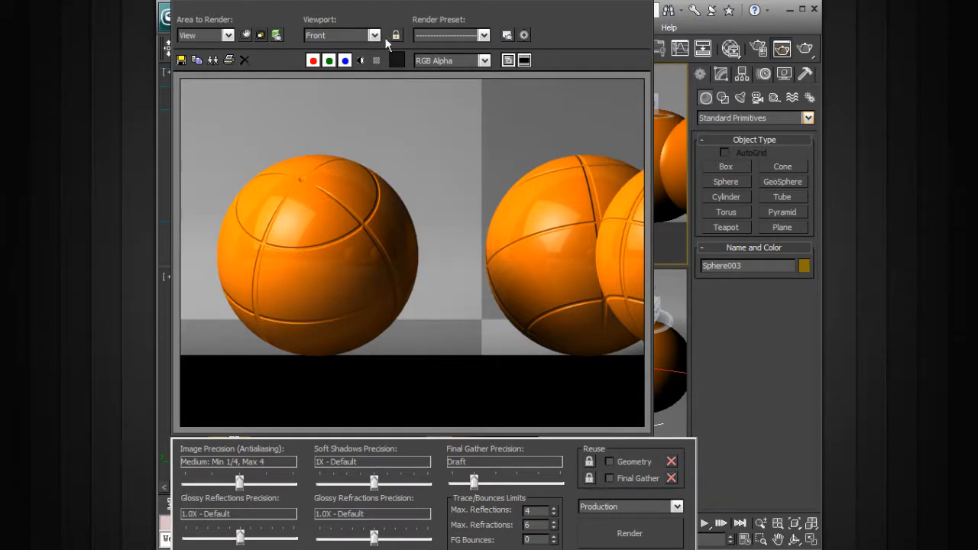
Step: Switch the viewport to render to Perspective and render it
click(352, 36)
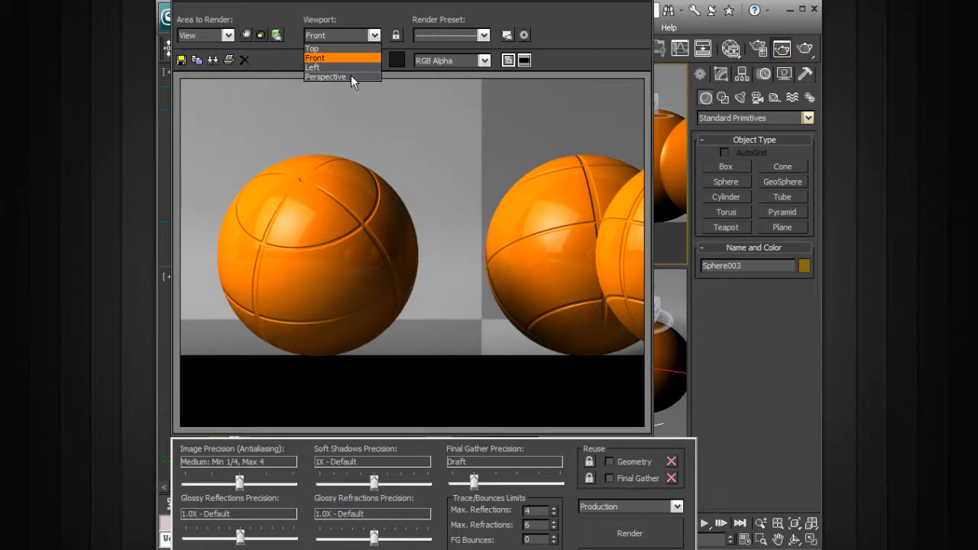
click(349, 74)
click(622, 535)
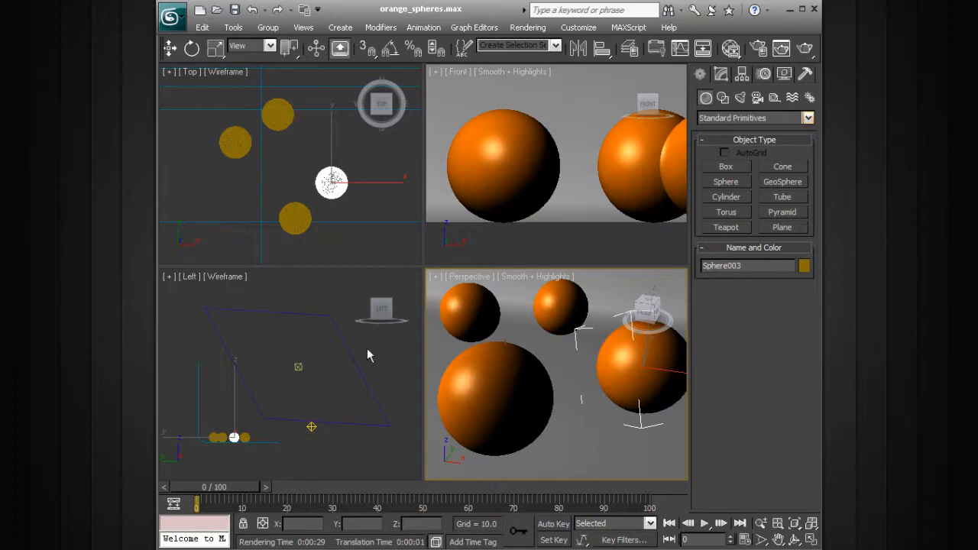
Step: Lock rendering to the Perspective viewport in the Rendered Frame Window and quick-render with the Left viewport active
click(782, 51)
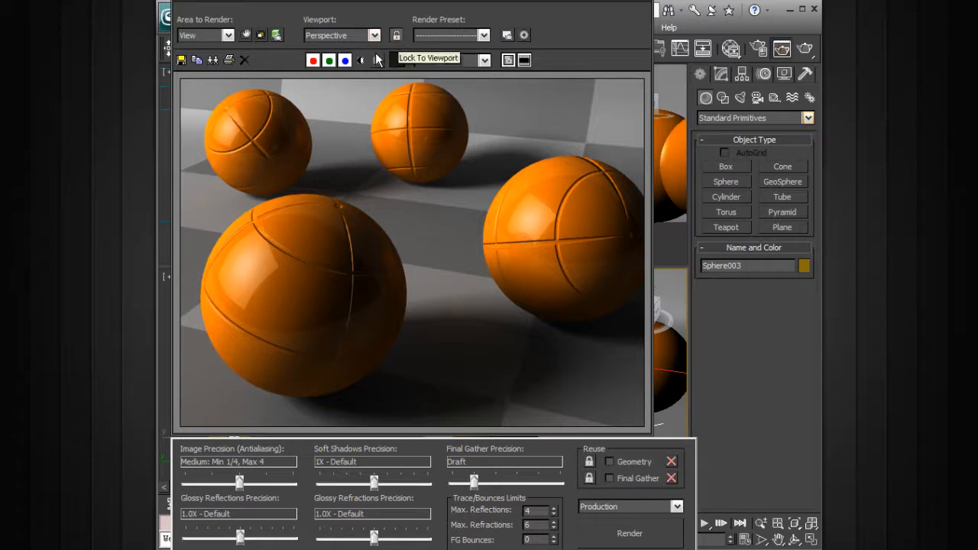
click(644, 0)
right_click(490, 167)
right_click(354, 236)
right_click(363, 320)
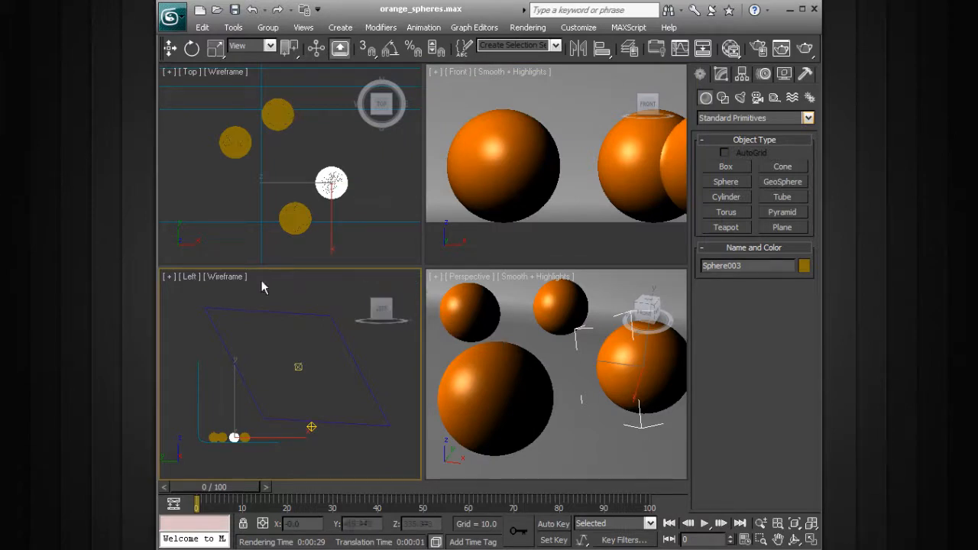
key(shift+q)
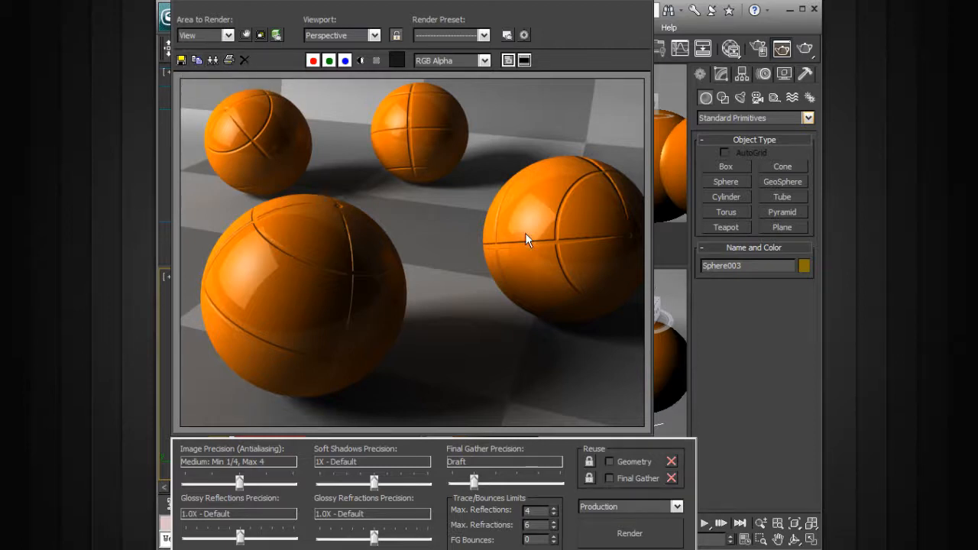
Step: Begin saving the rendered image, choosing BMP Image File as the format and orange_spheres as the file name
click(182, 61)
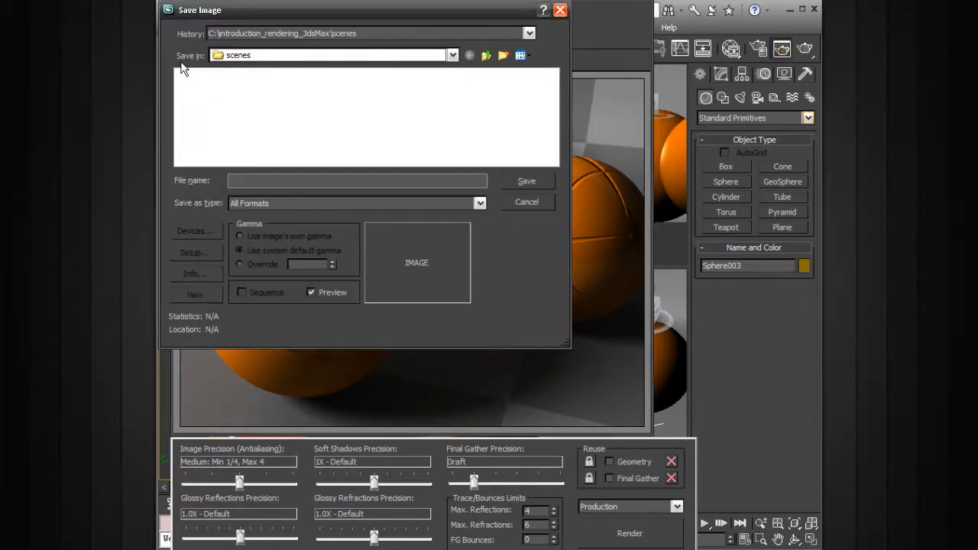
click(480, 204)
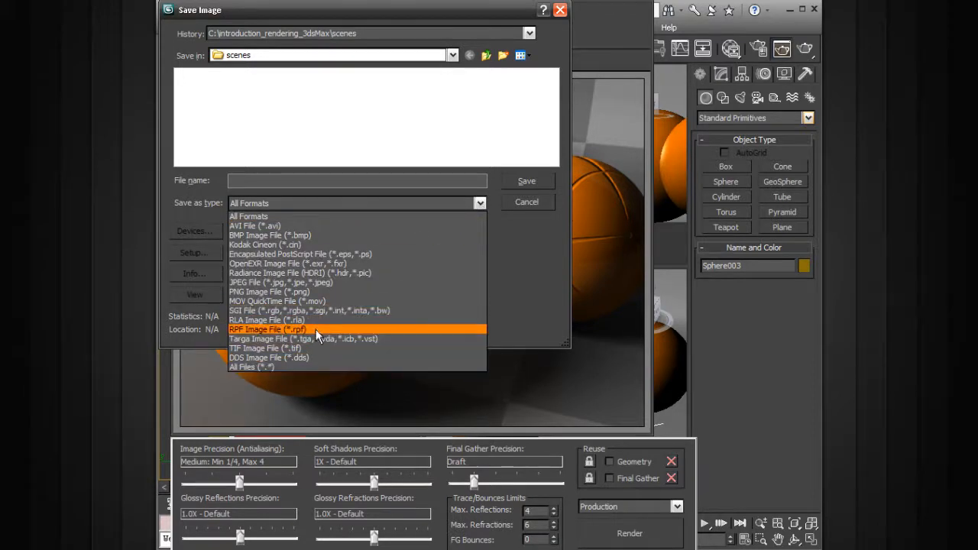
click(263, 236)
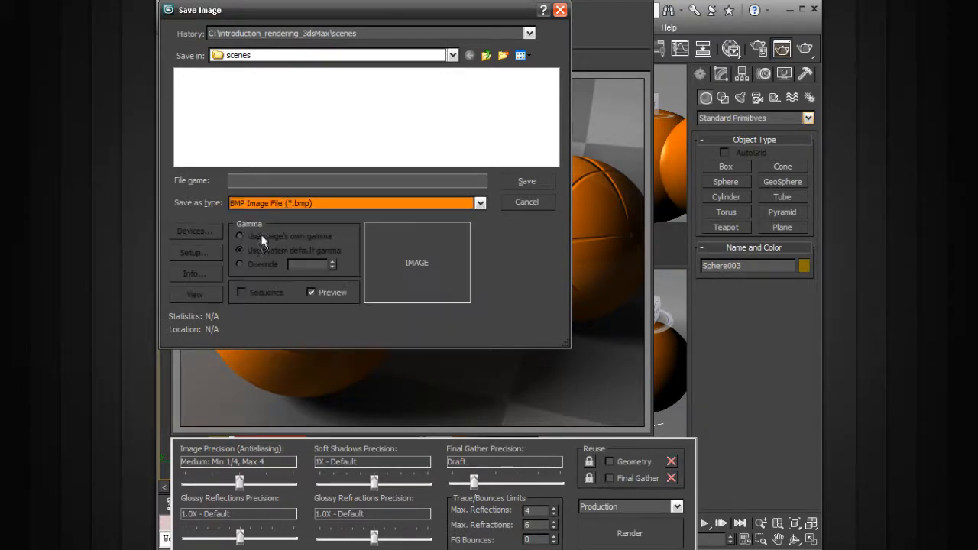
click(255, 182)
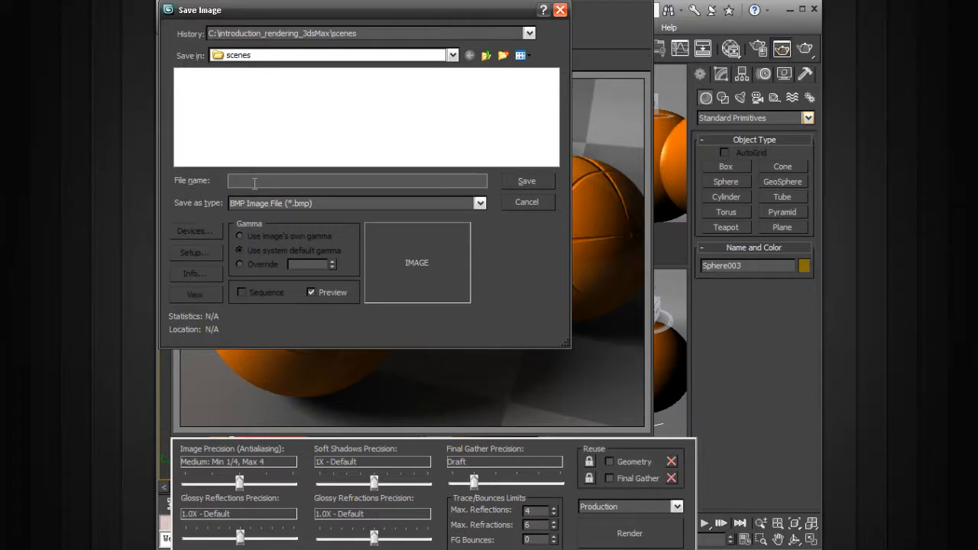
text(orange_spheres)
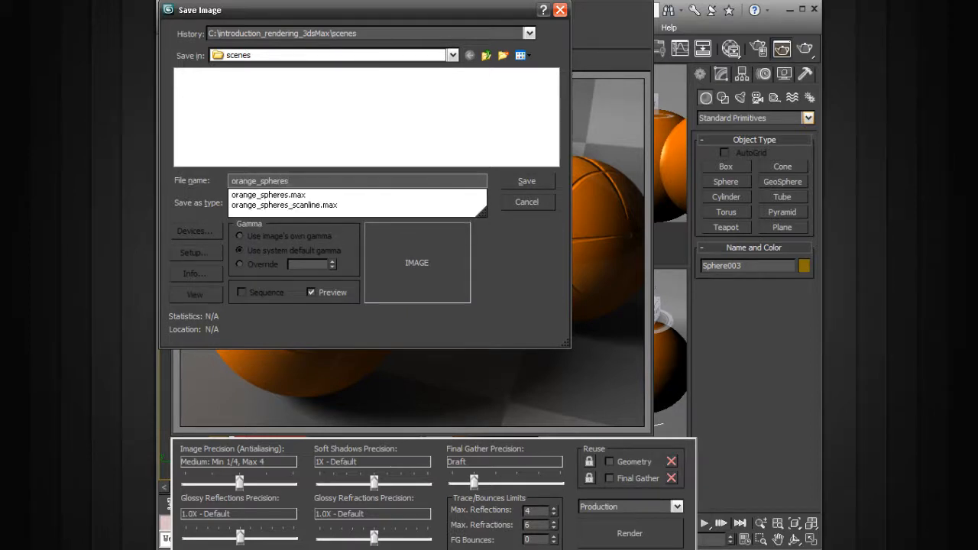
click(493, 255)
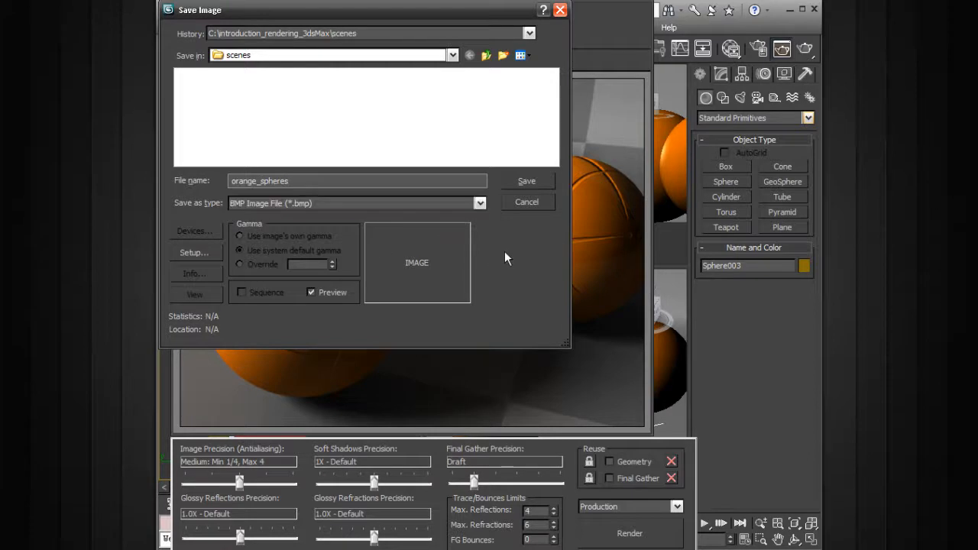
Step: Save the image in the introduction_rendering_3dsMax folder, using RGB 24 bit (16.7 Million Colors)
click(486, 56)
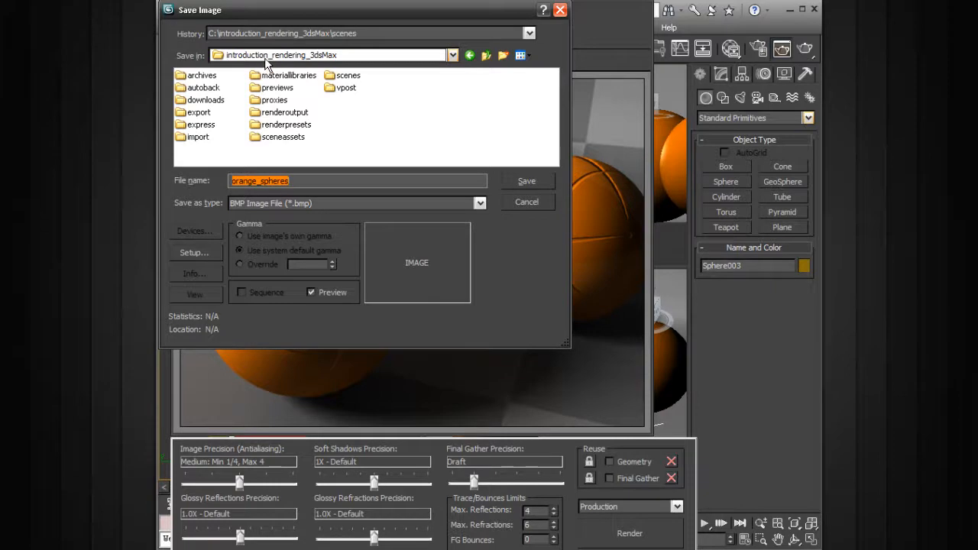
click(475, 181)
click(526, 183)
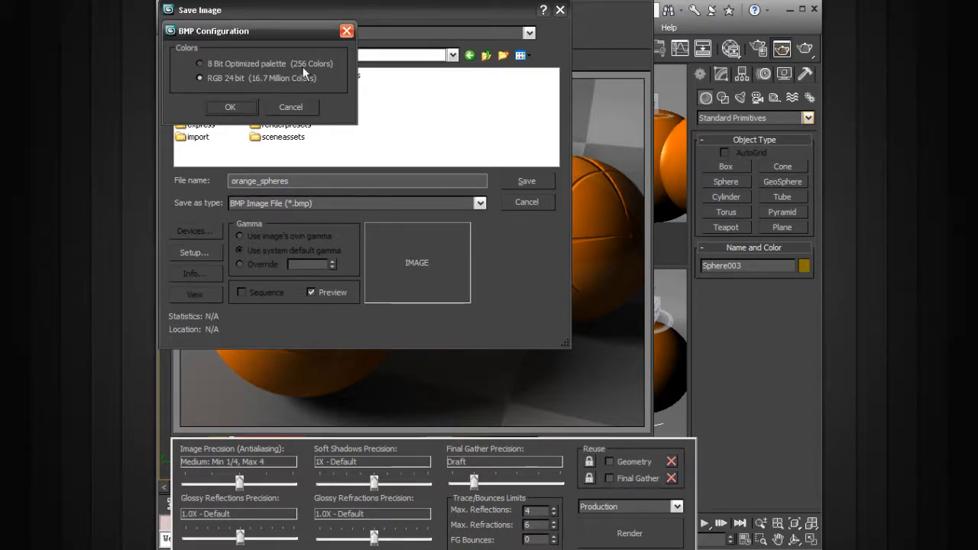
click(229, 107)
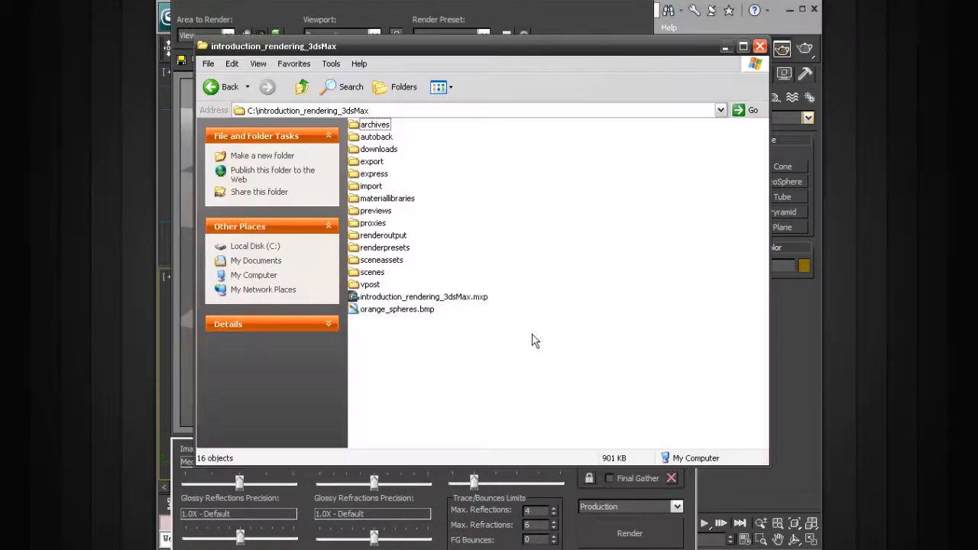
Step: Switch to the introduction_rendering_3dsMax folder in Windows Explorer and open orange_spheres.bmp to view the saved render
click(376, 309)
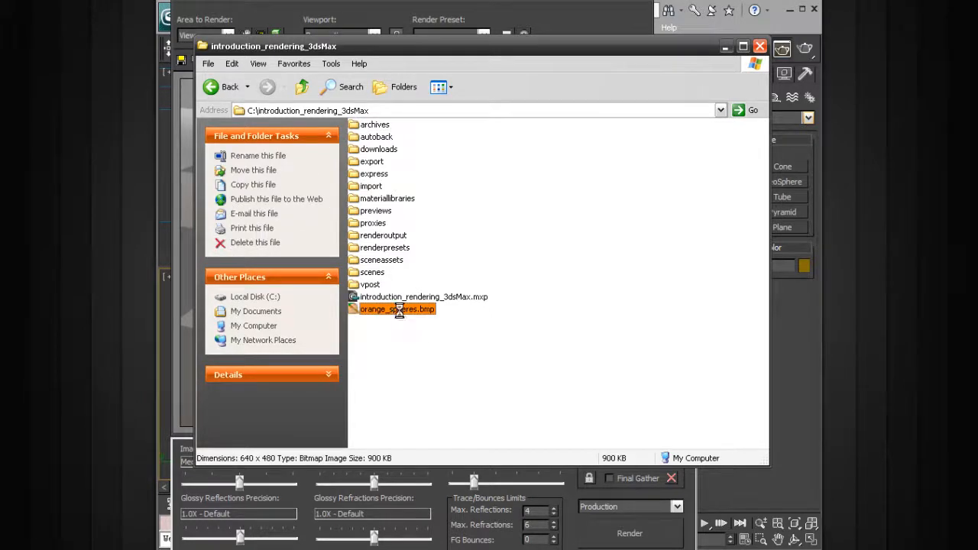
double_click(399, 310)
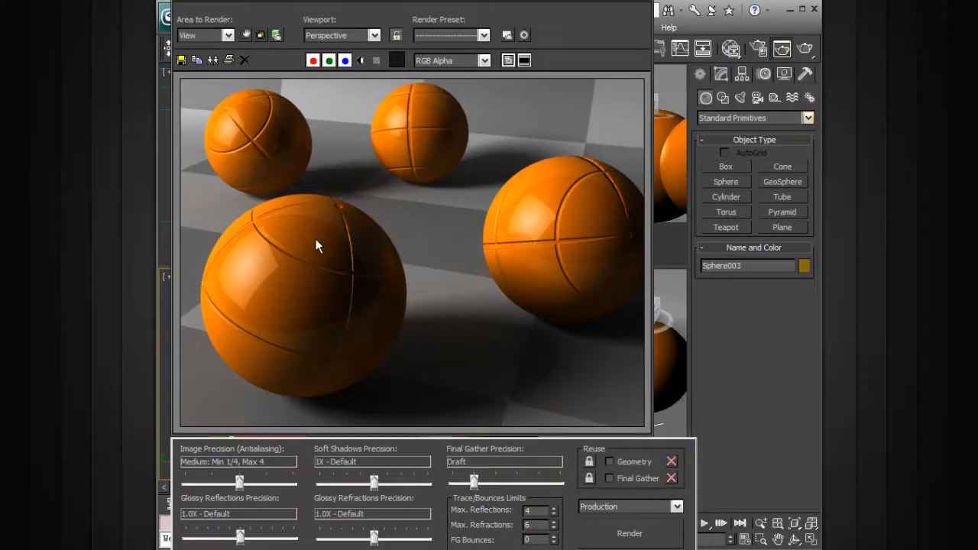
Step: Copy and clone the rendered image, compare the clone window with the original render, and close the clone
click(197, 61)
click(213, 62)
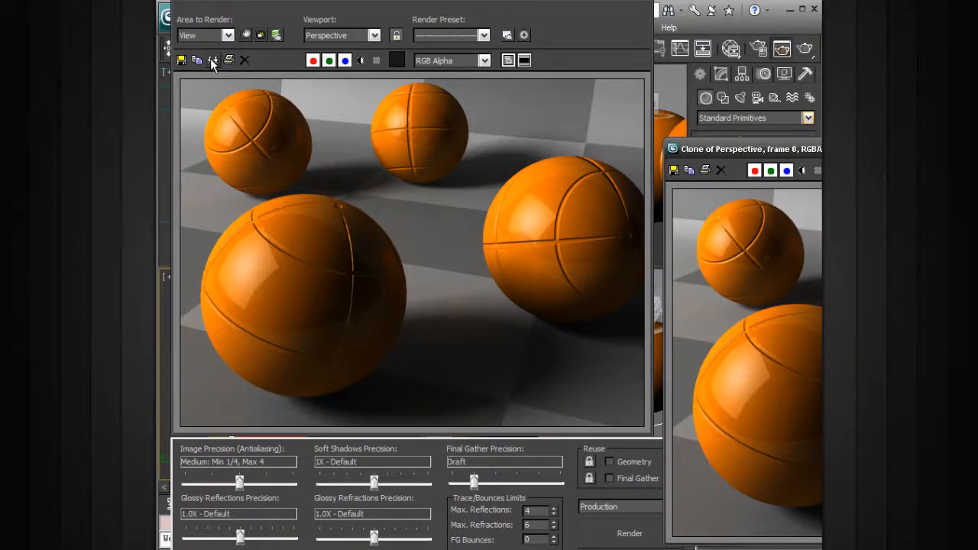
mouse_move(819, 150)
mouse_down()
mouse_move(579, 71)
mouse_move(811, 88)
mouse_move(842, 76)
mouse_up()
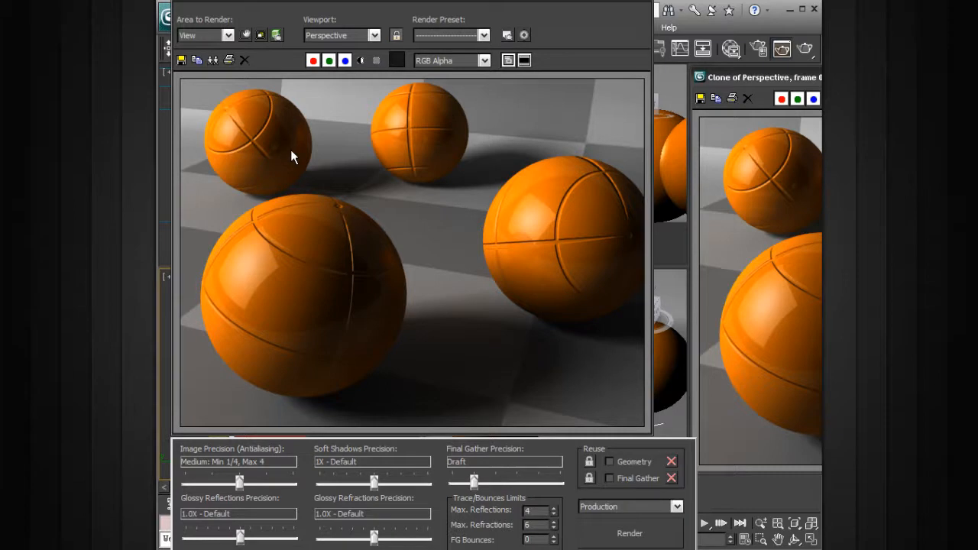
mouse_move(773, 71)
mouse_down()
mouse_move(580, 66)
mouse_move(585, 56)
mouse_up()
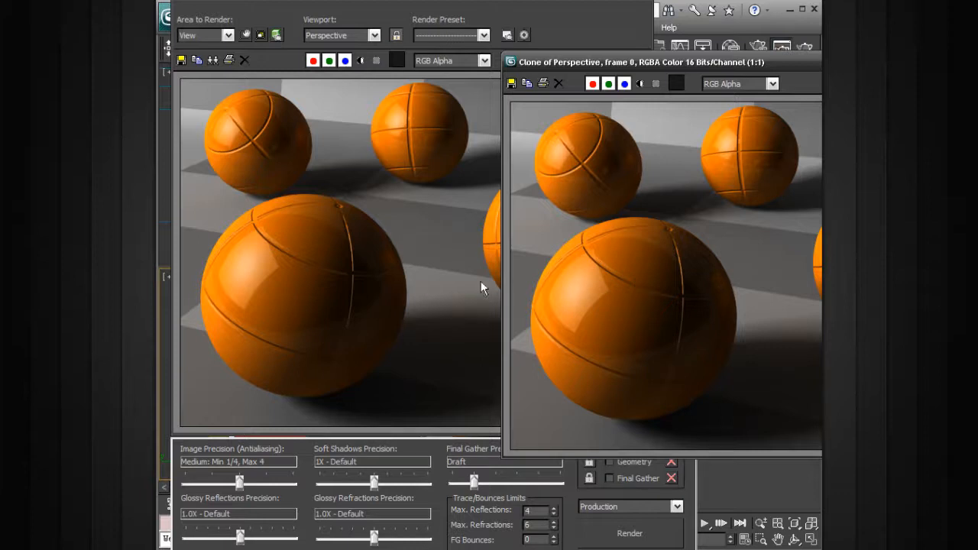
drag(450, 76, 477, 105)
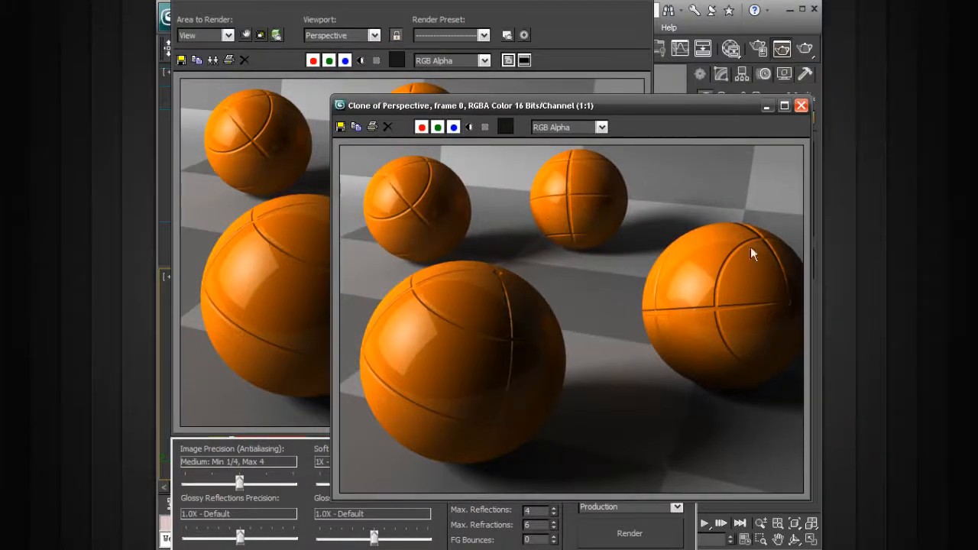
click(801, 105)
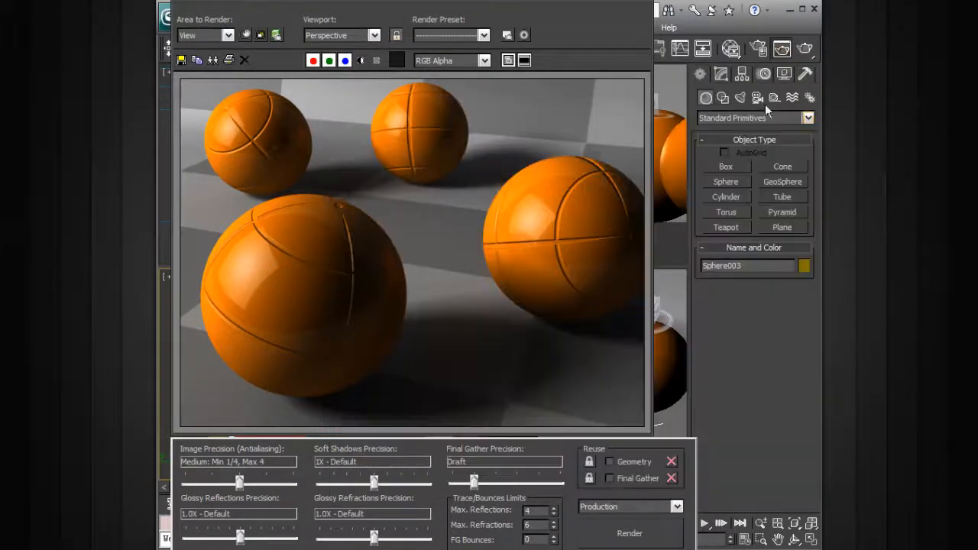
Step: Start printing the rendered image to a PDF file and cancel it
click(228, 61)
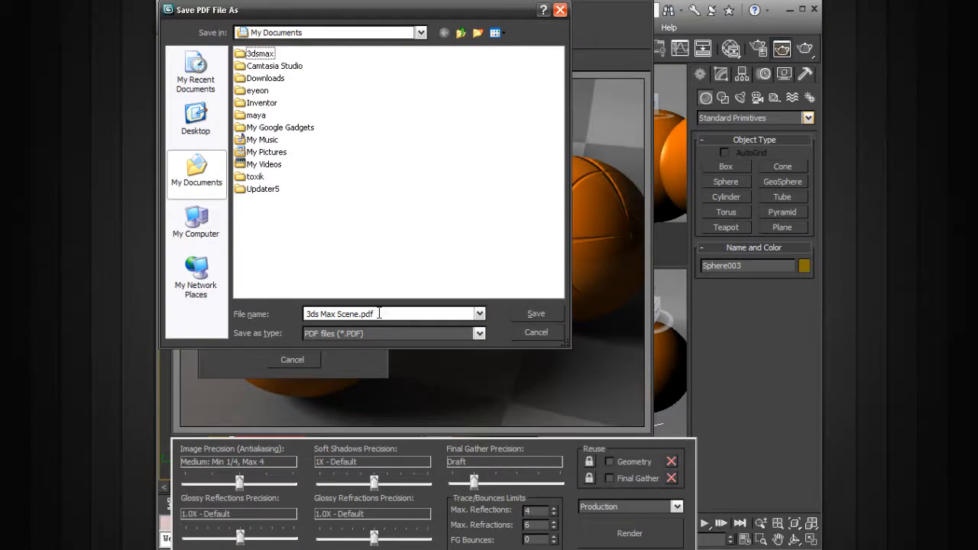
click(530, 332)
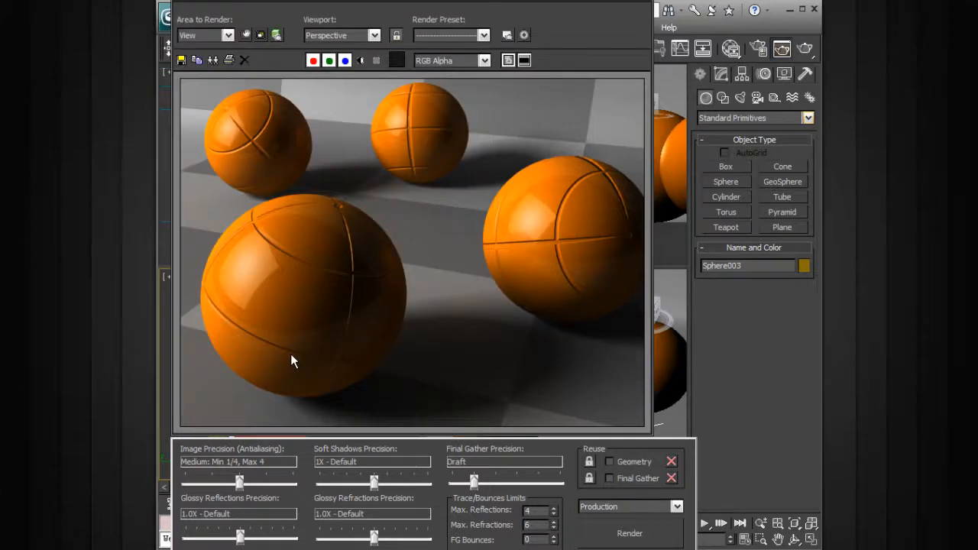
Step: Clear the rendered image and open the Render Setup dialog beside the Rendered Frame Window
click(244, 61)
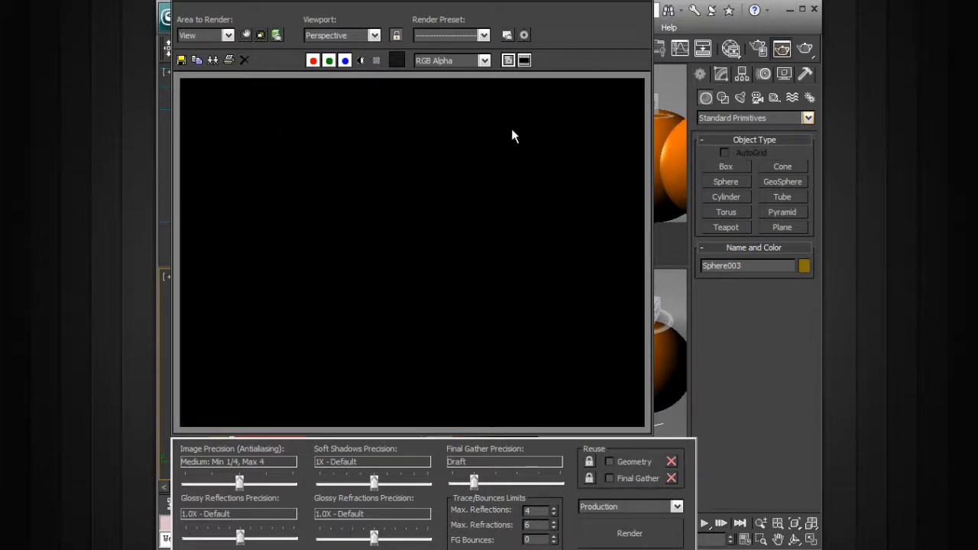
click(503, 34)
drag(317, 54, 652, 92)
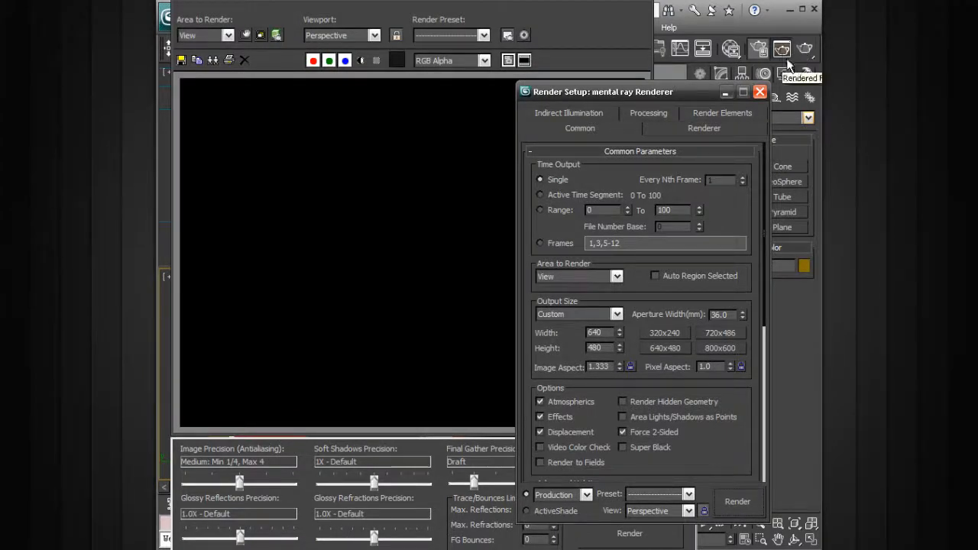
drag(658, 93, 671, 92)
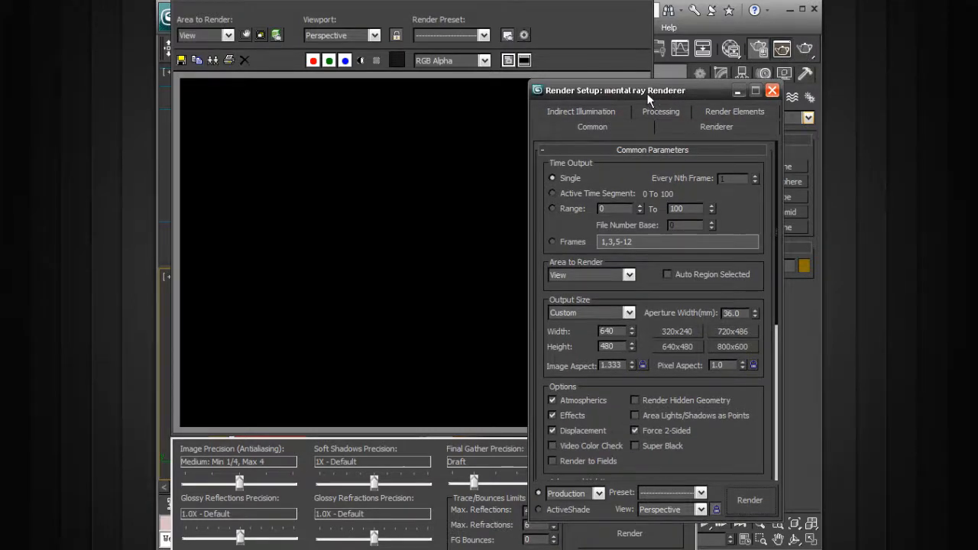
click(372, 349)
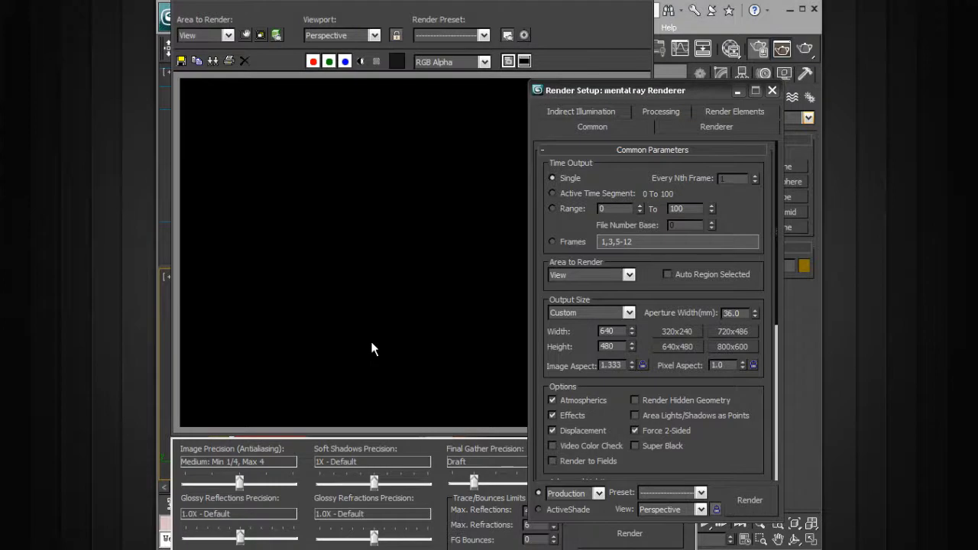